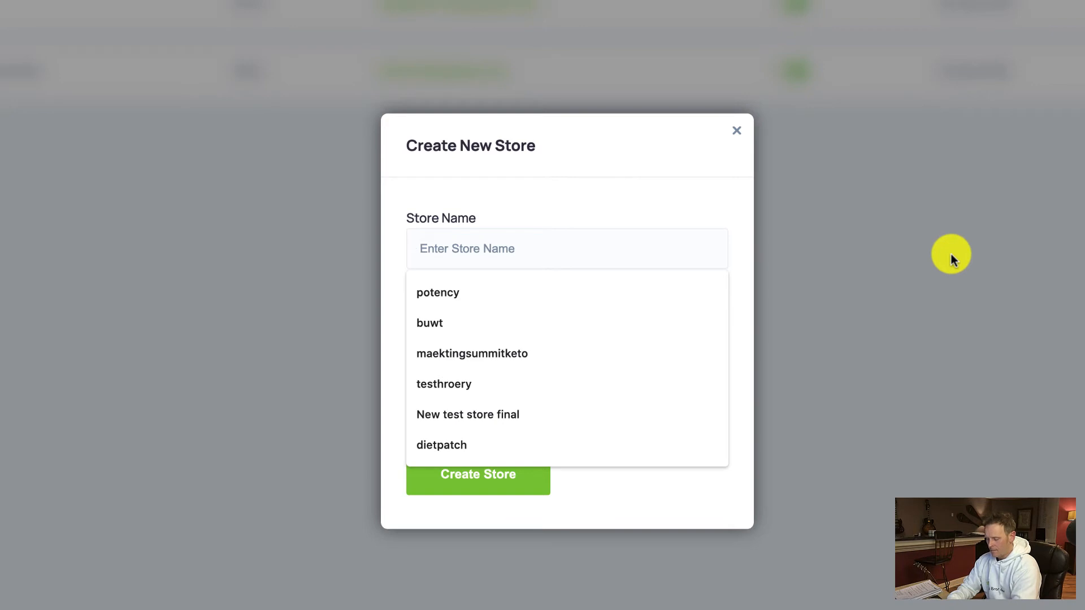
- Create a store named "JB FREE PLUS CBD" with the subdomain "freecbd" and choose CBD as its type
text(JB )
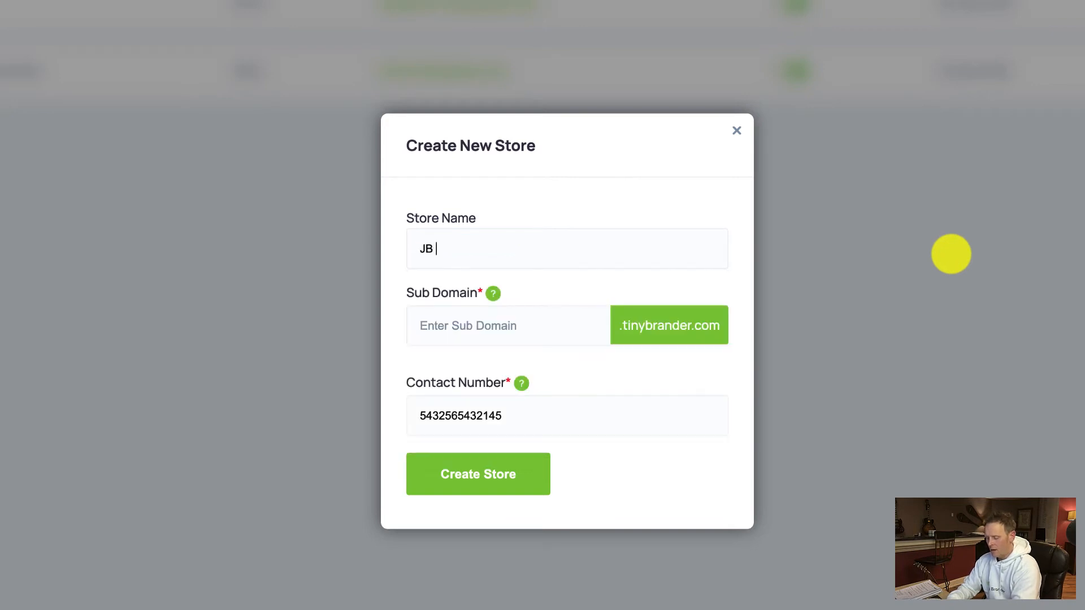
text(FREE PLUS)
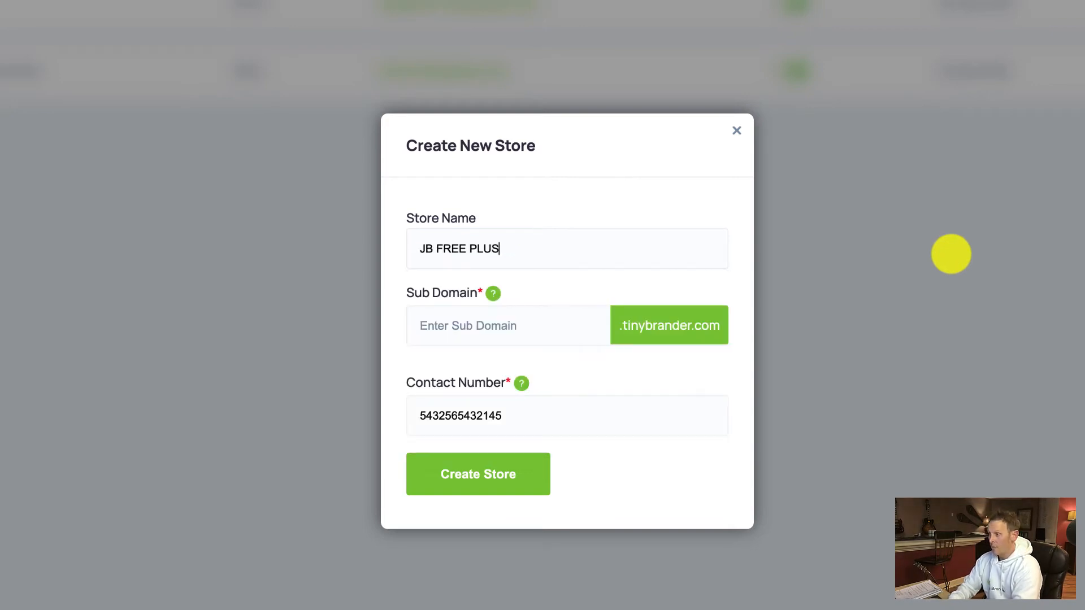
text( CBD)
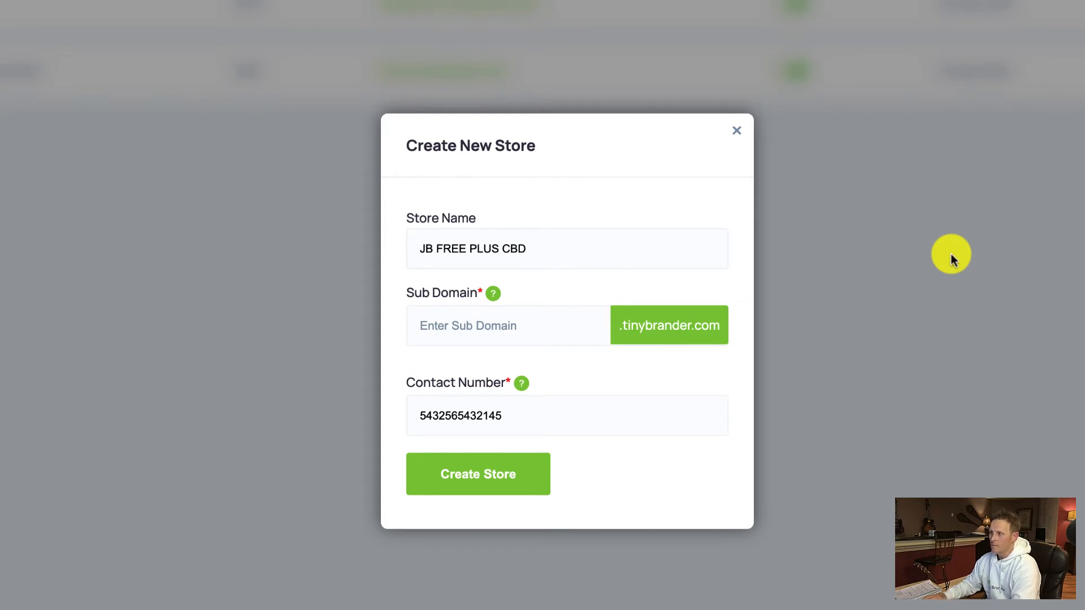
click(502, 333)
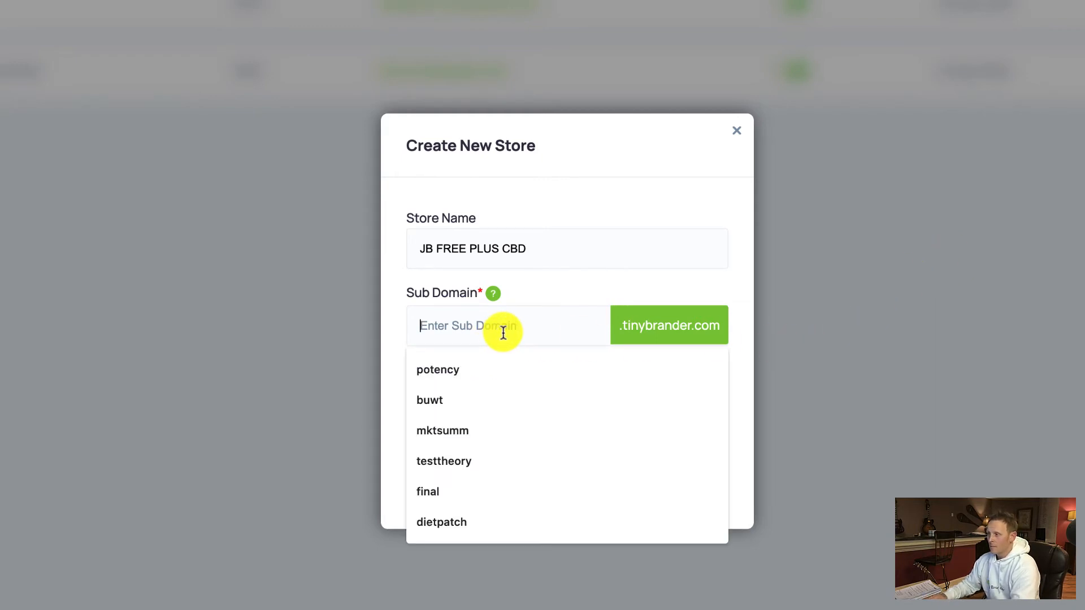
text(free)
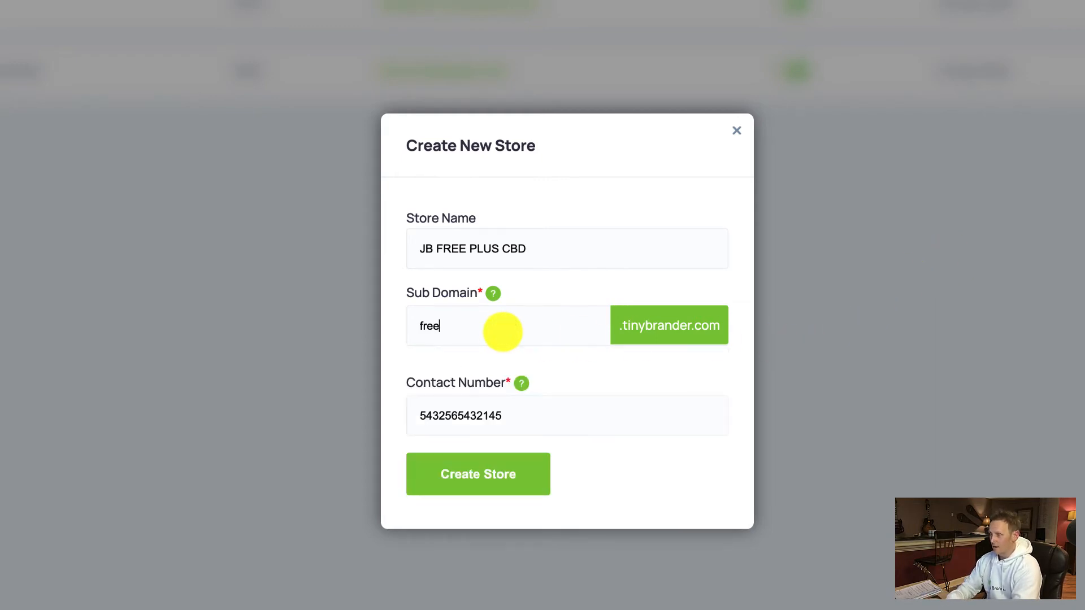
text(cbd)
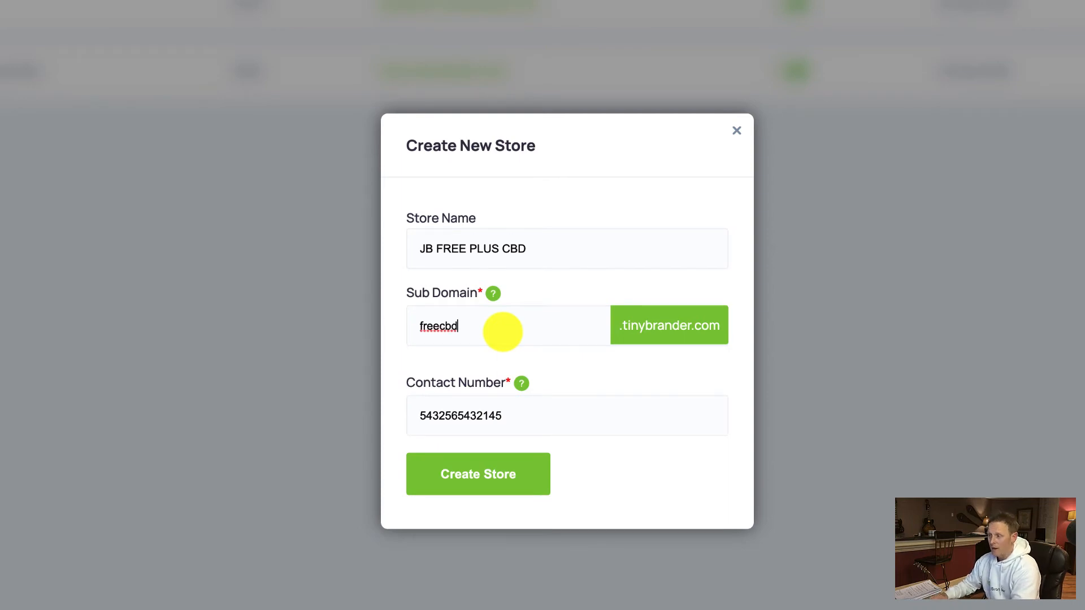
click(503, 488)
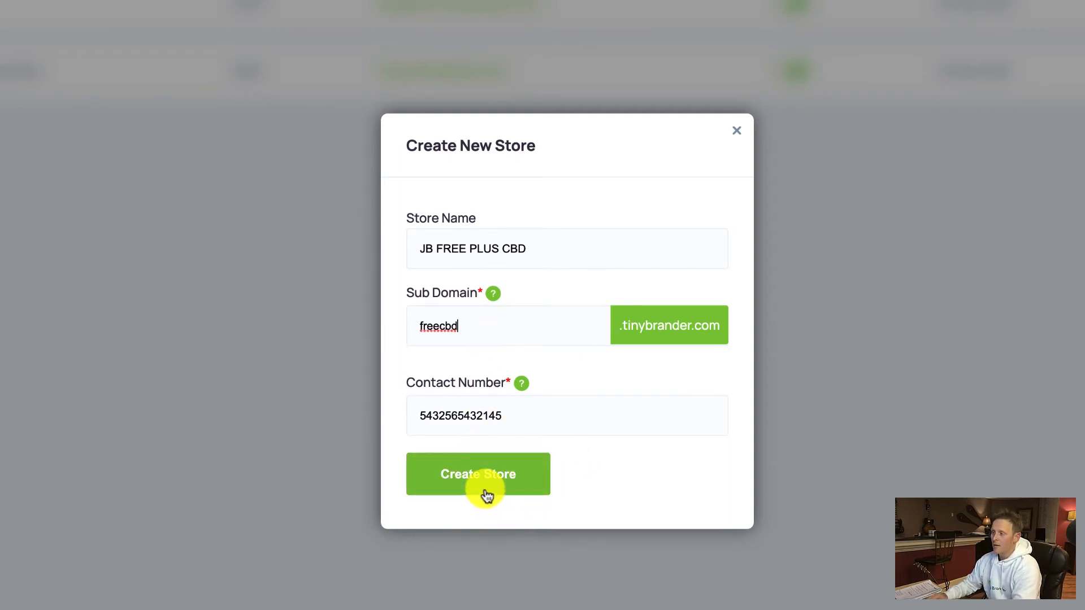
click(484, 490)
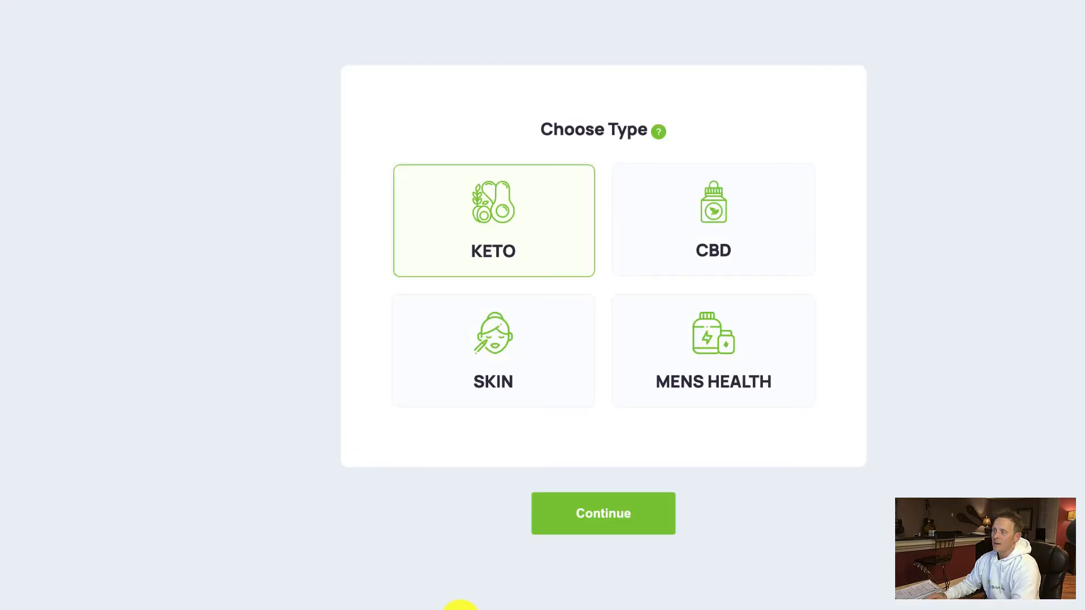
click(728, 221)
click(593, 514)
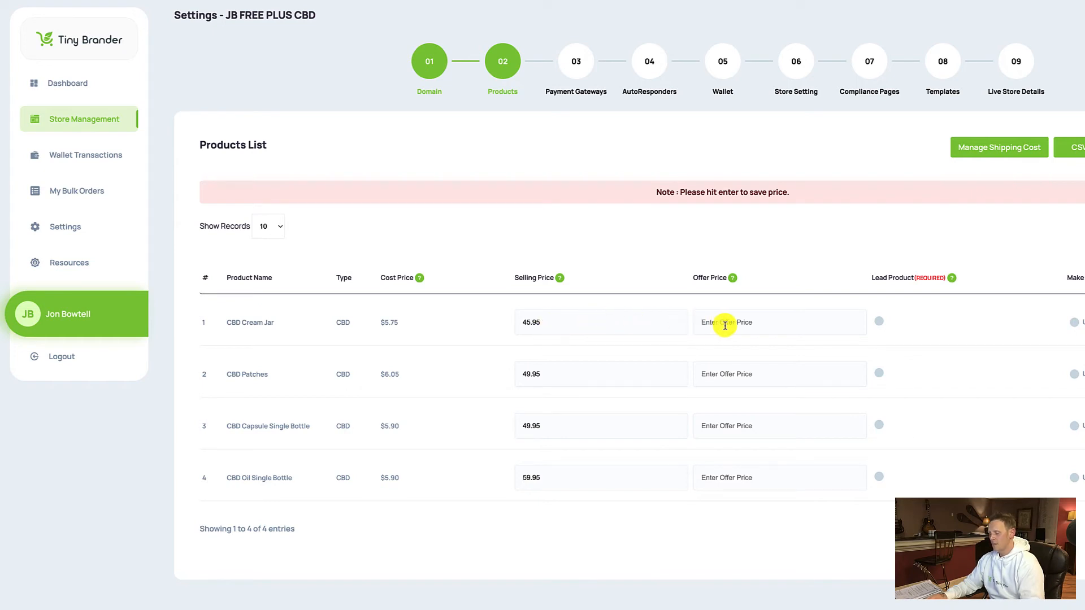
- Set the CBD Cream Jar's offer price to 0.00 and save it
text(0)
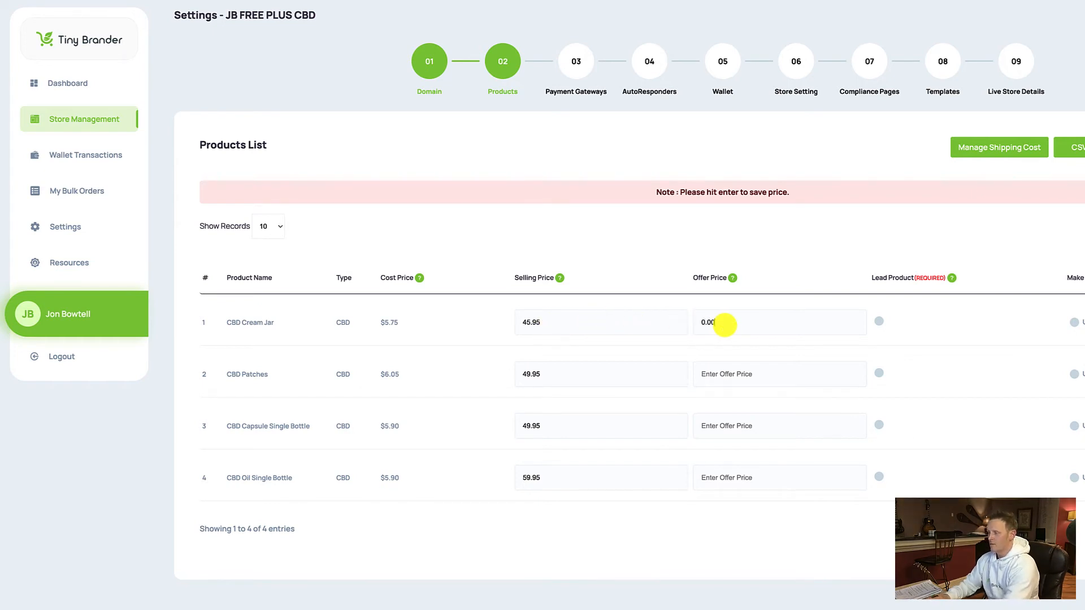
text(.00)
key(Return)
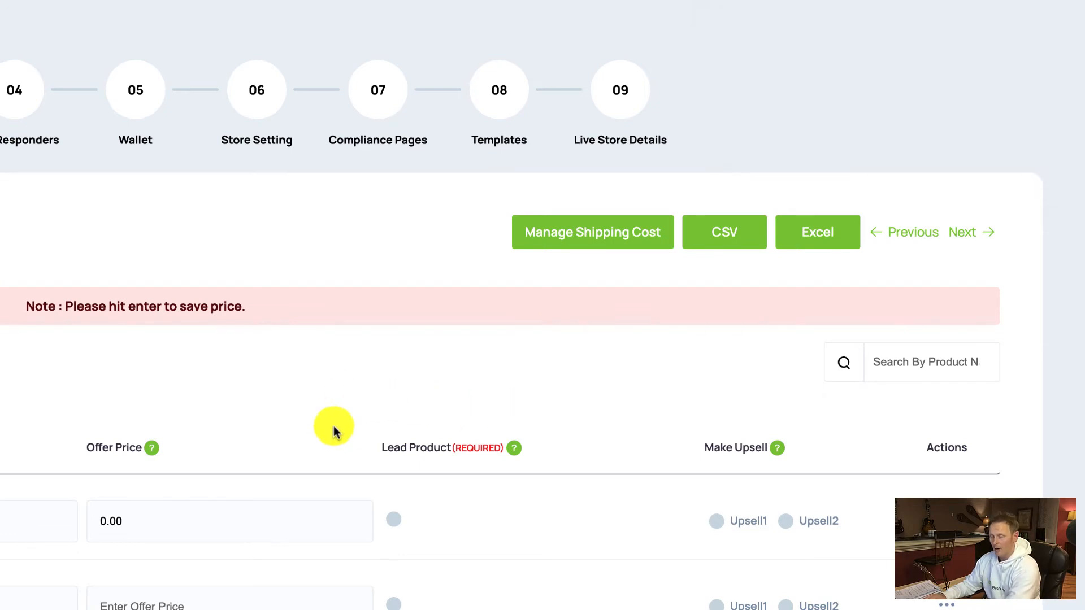
- Update the store's shipping cost to 7.95
click(578, 240)
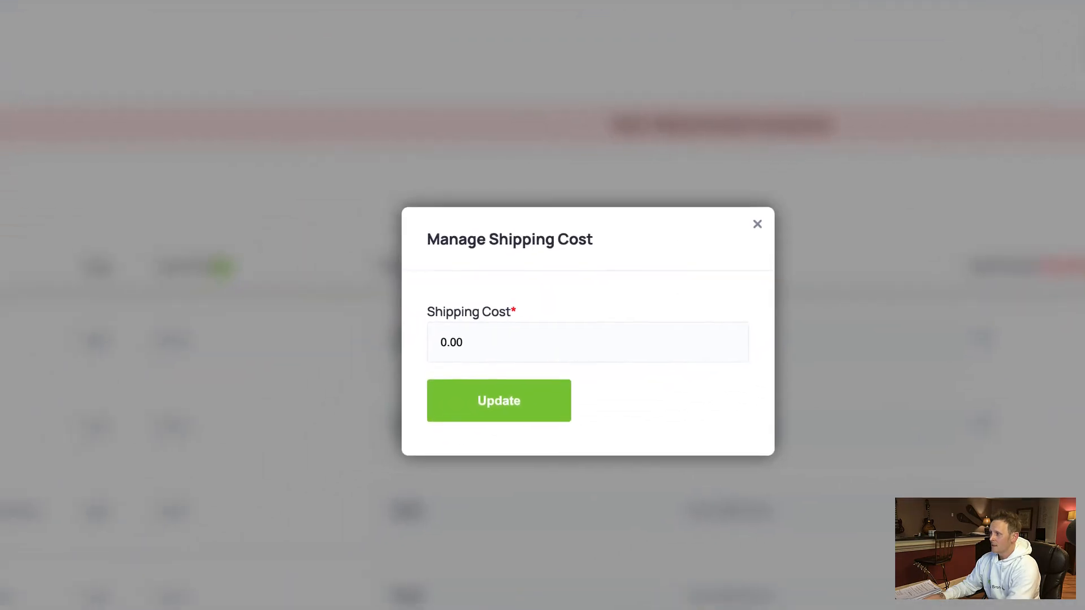
drag(481, 341, 403, 341)
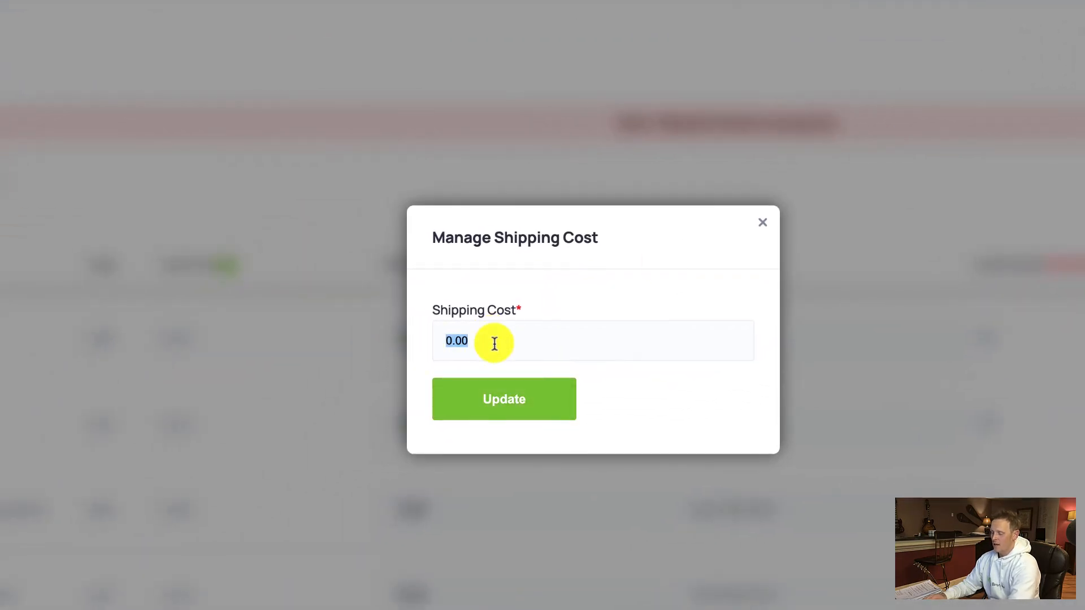
text(7.95)
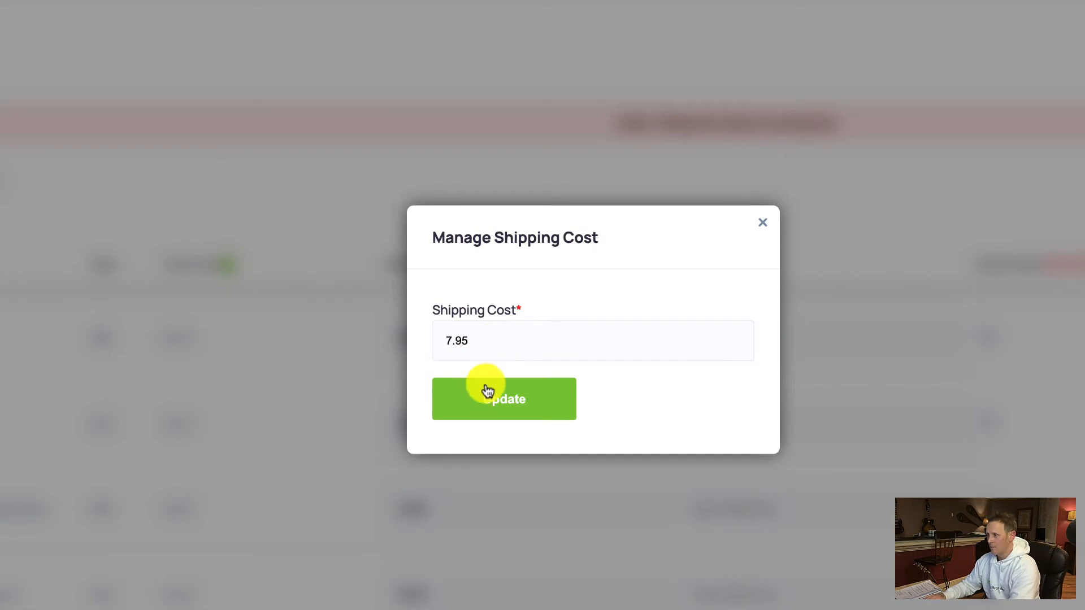
click(486, 388)
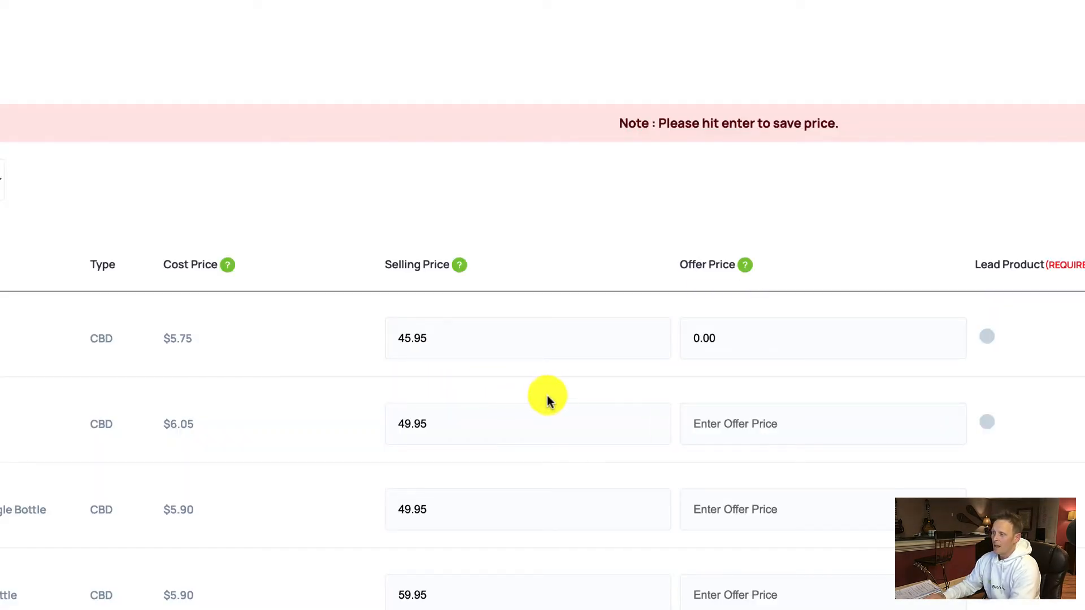
- Make CBD Cream Jar the lead product, CBD Oil Single Bottle Upsell1 and CBD Capsule Single Bottle Upsell2
click(987, 338)
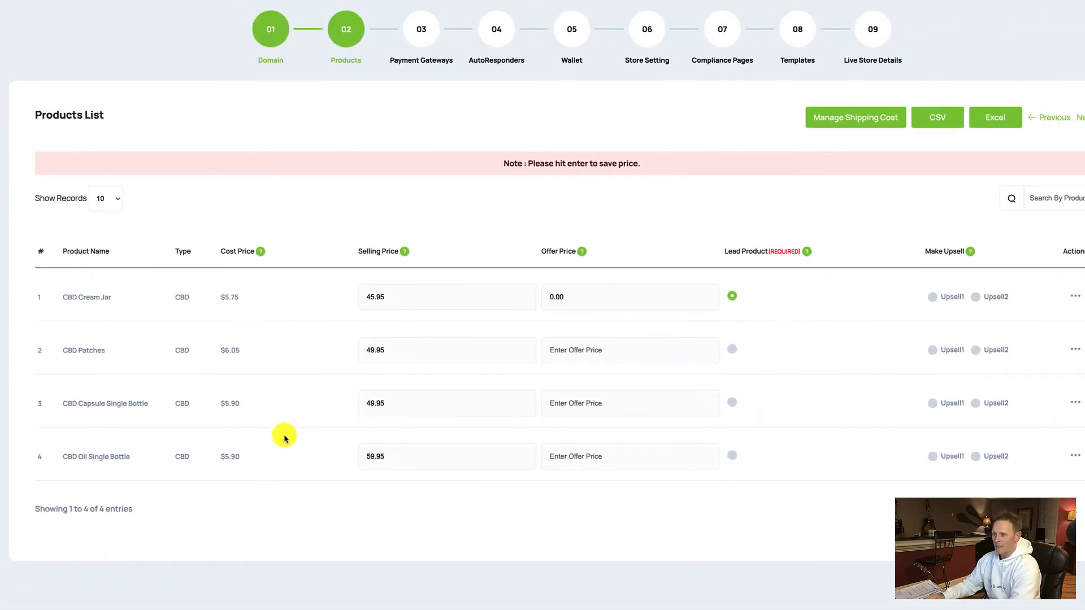
click(933, 457)
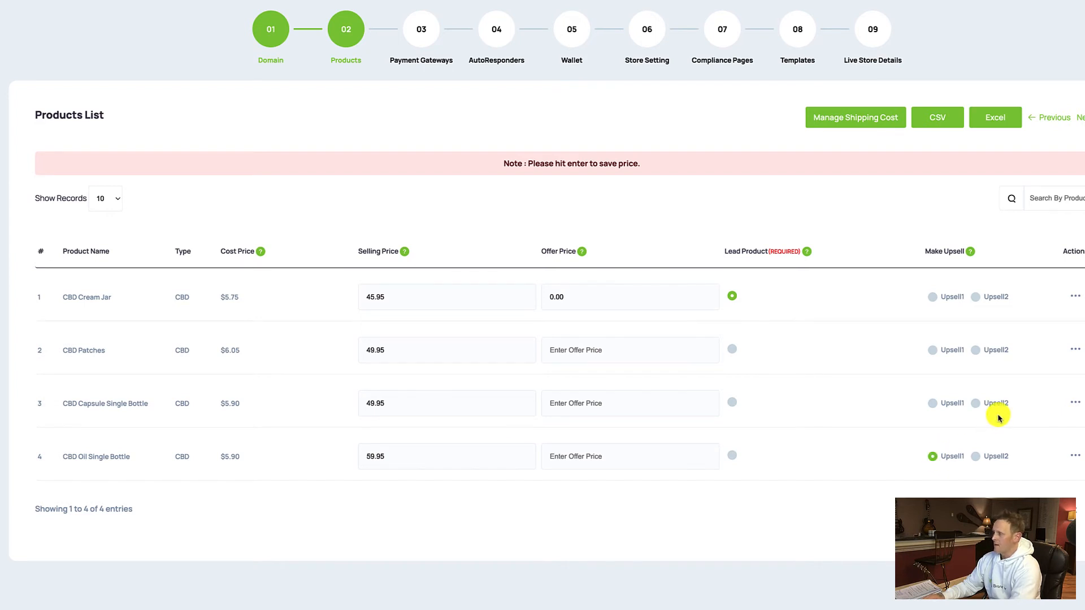
click(975, 403)
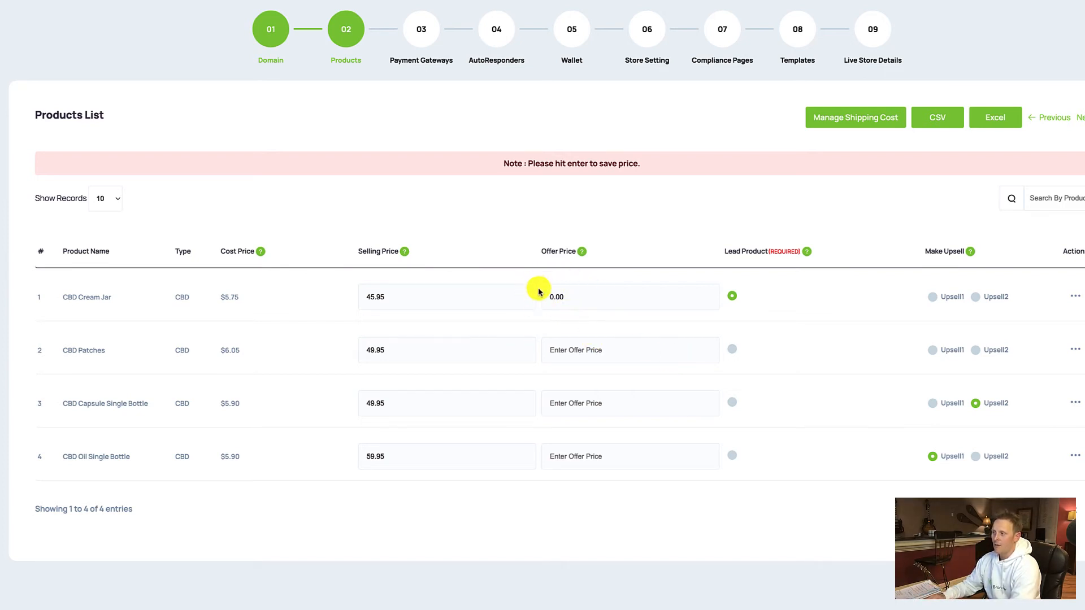
- Set the CBD Oil Single Bottle's offer price to 29.95 and save it
scroll(559, 294, down, 1)
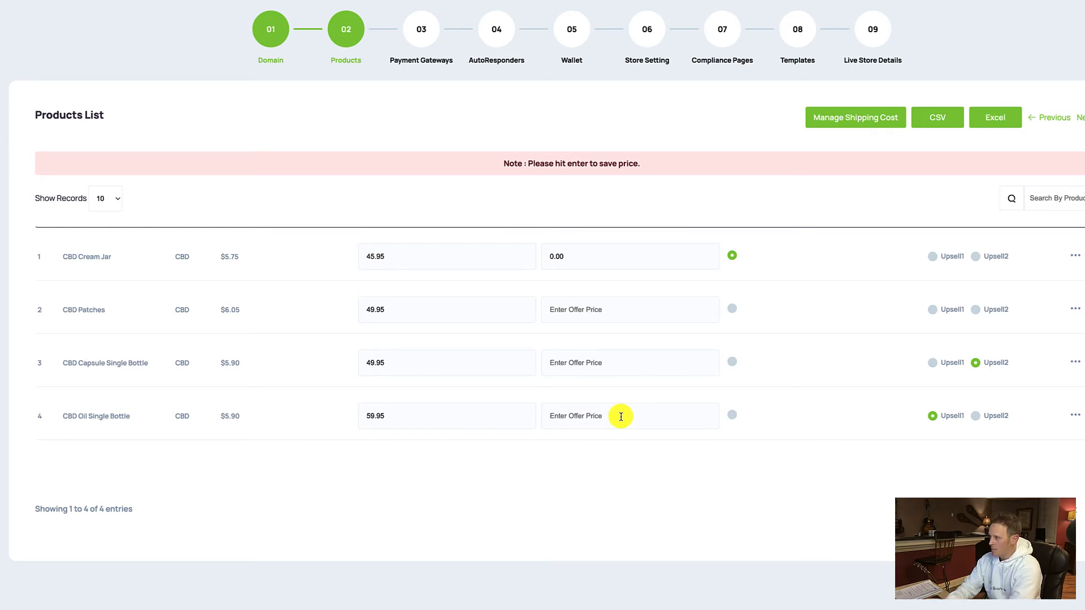
text(29.9)
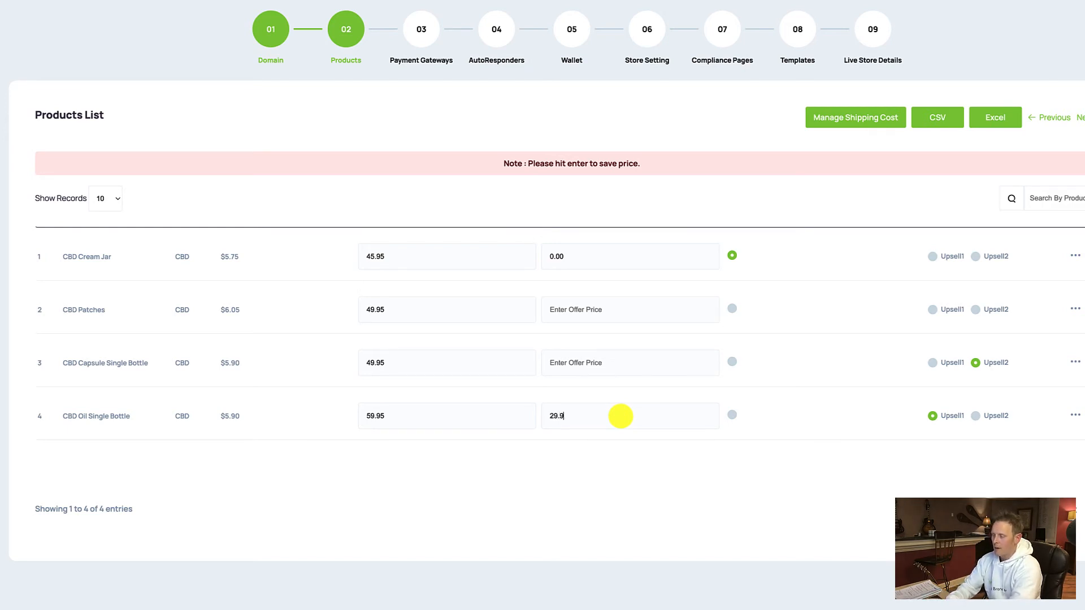
text(5)
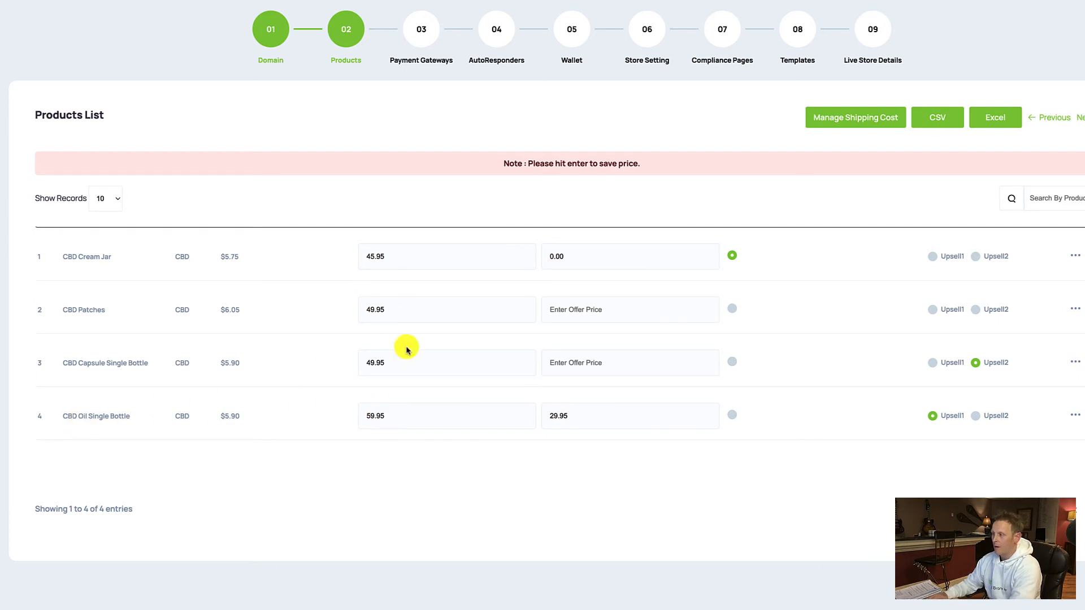
click(569, 363)
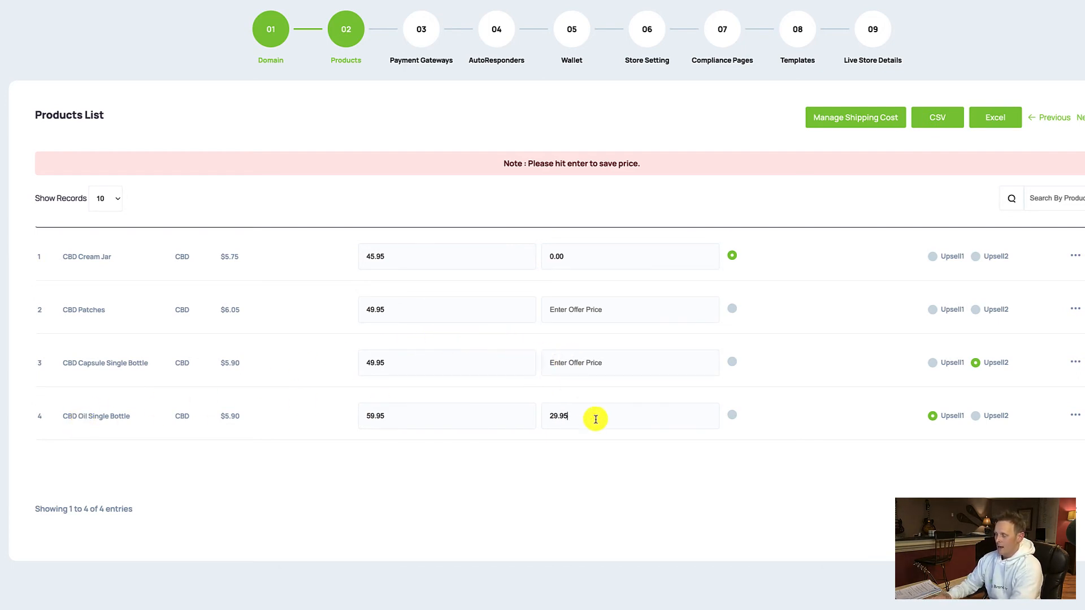
key(Return)
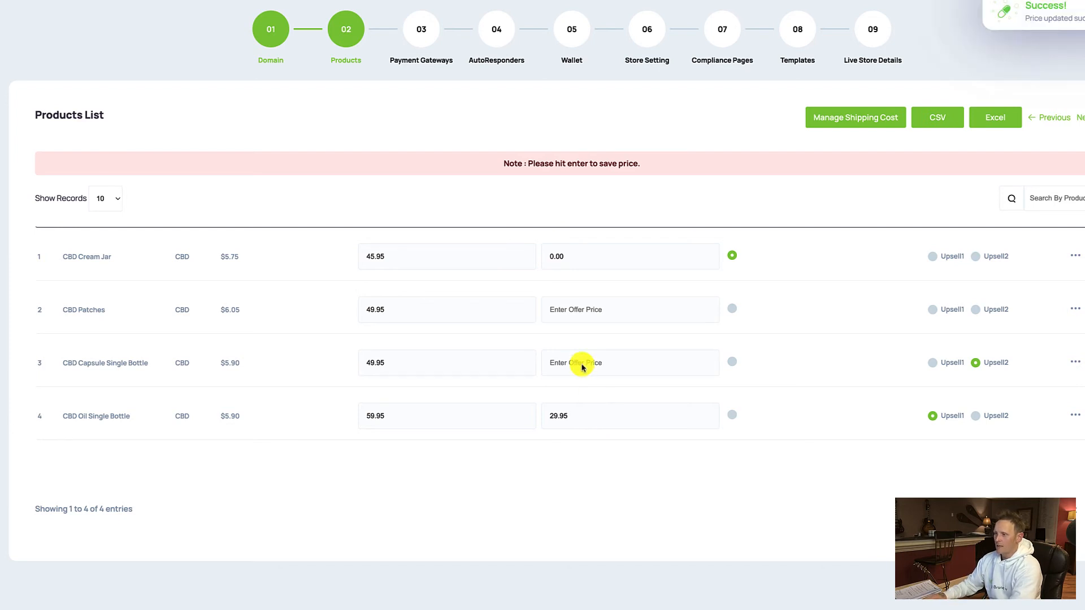
- Set the CBD Capsule Single Bottle's offer price to 39.95 and save it
click(584, 363)
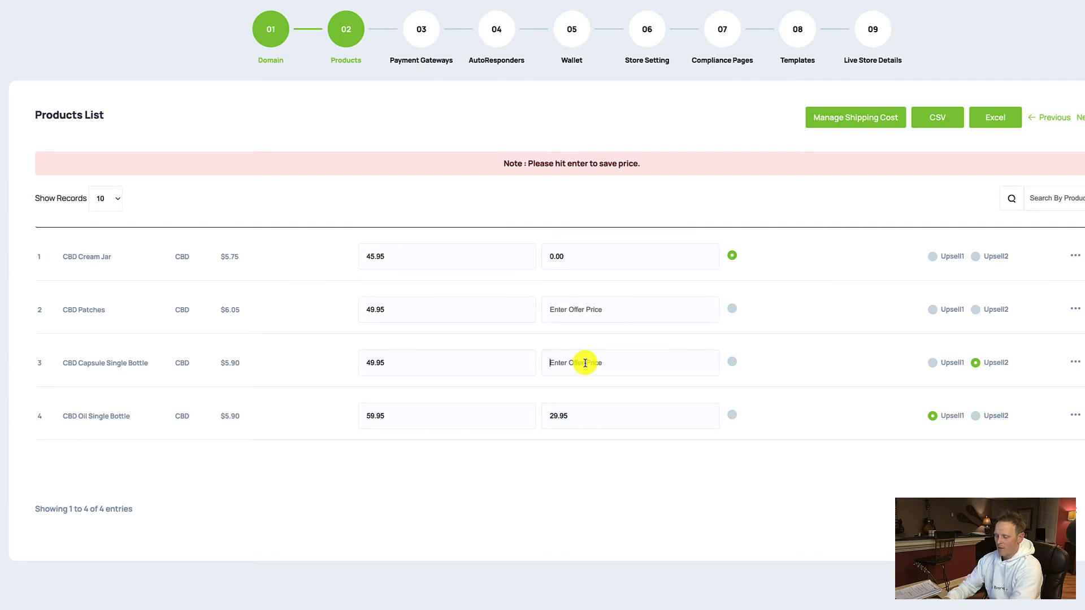
text(3)
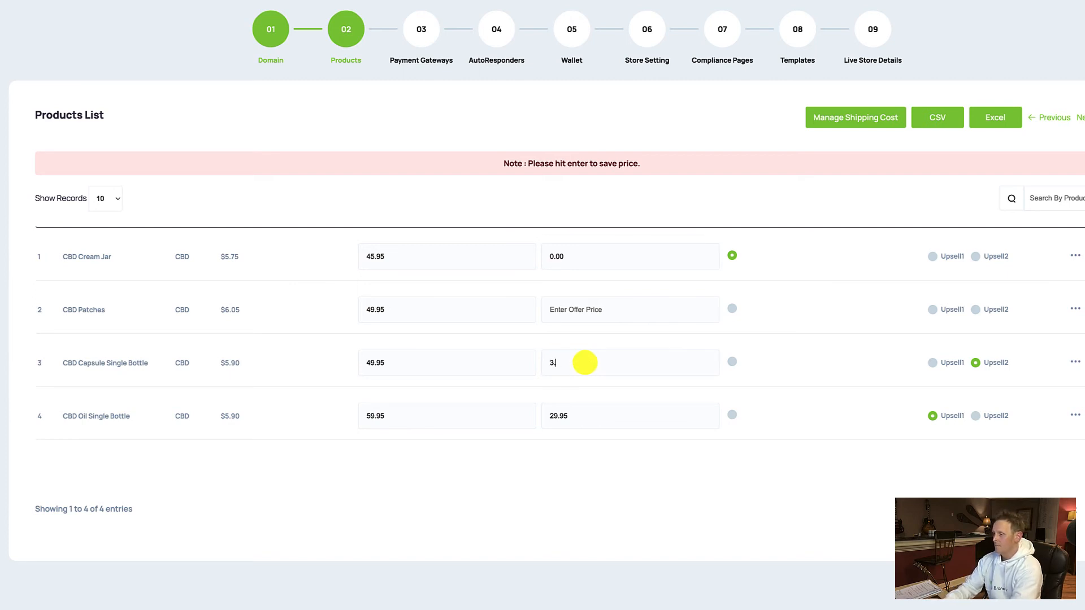
key(BackSpace)
key(Return)
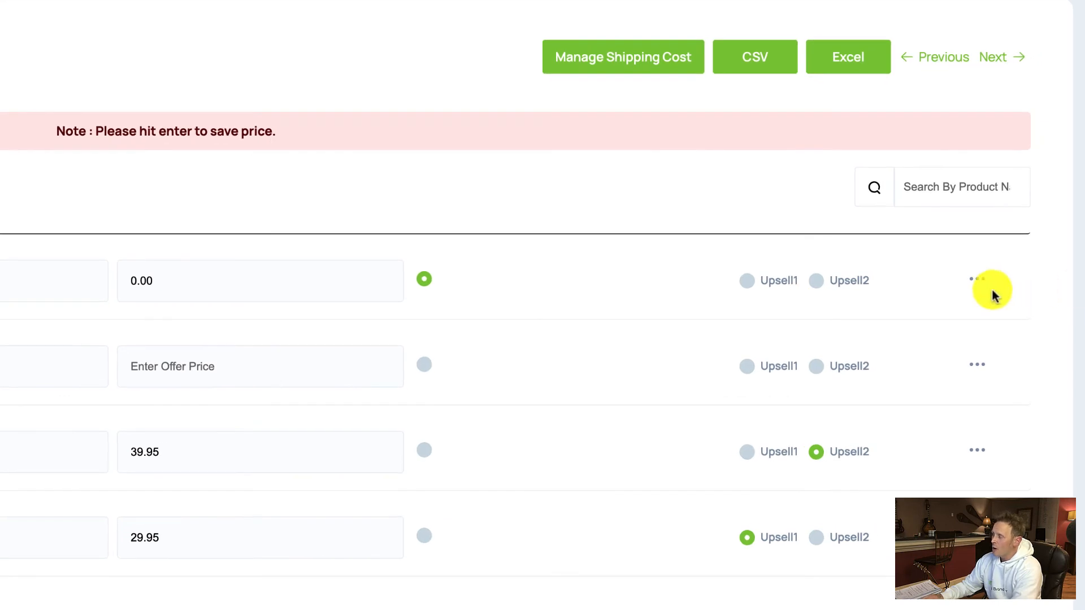
- Proceed to the payment gateway settings and set Square with its test account as the store's payment connection
click(981, 281)
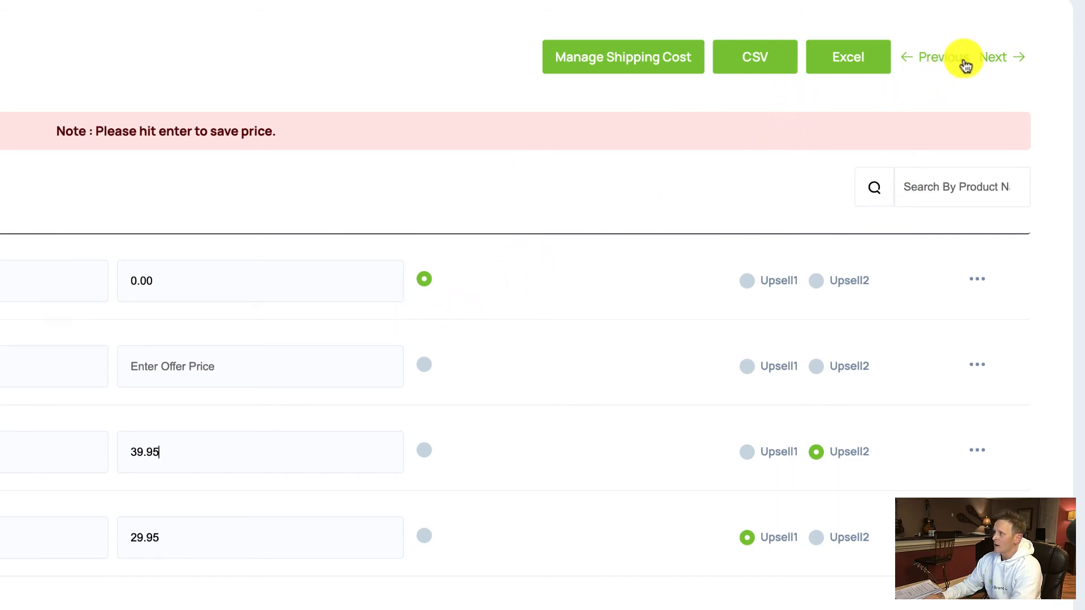
click(992, 55)
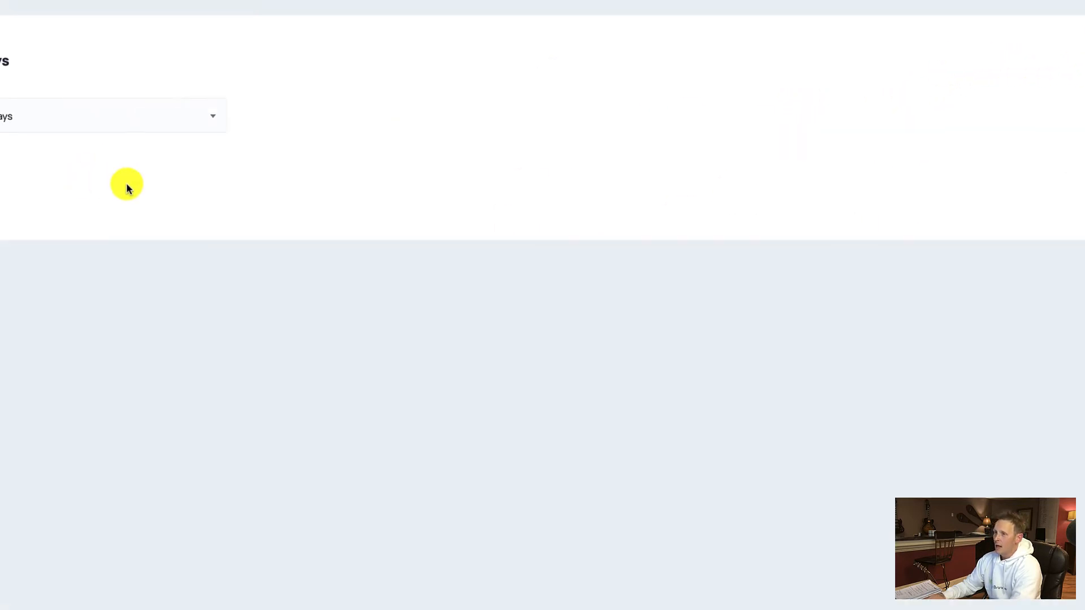
click(178, 117)
click(112, 171)
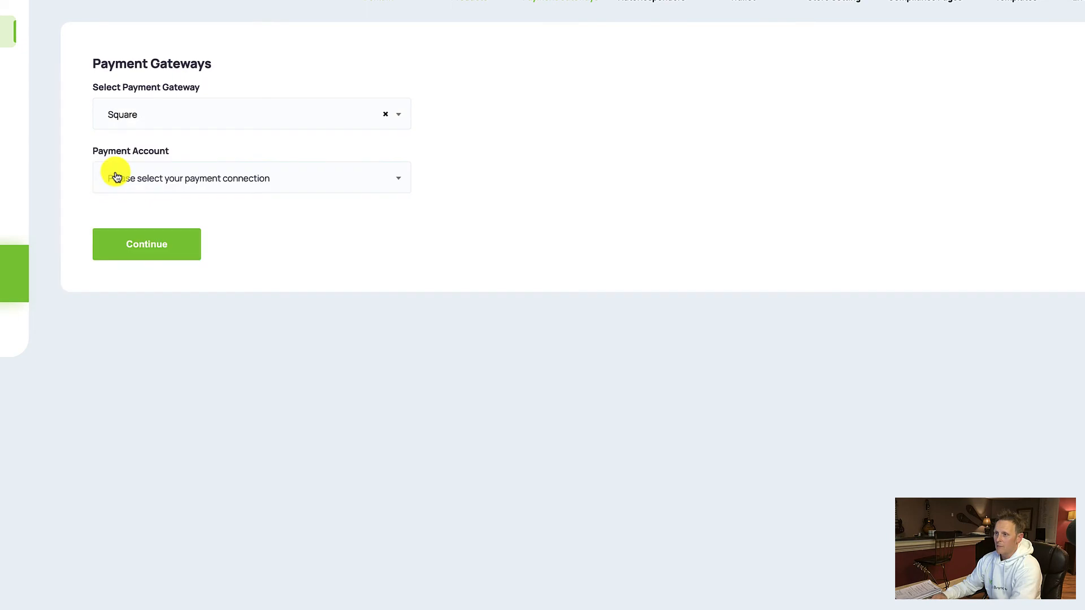
click(114, 177)
click(118, 232)
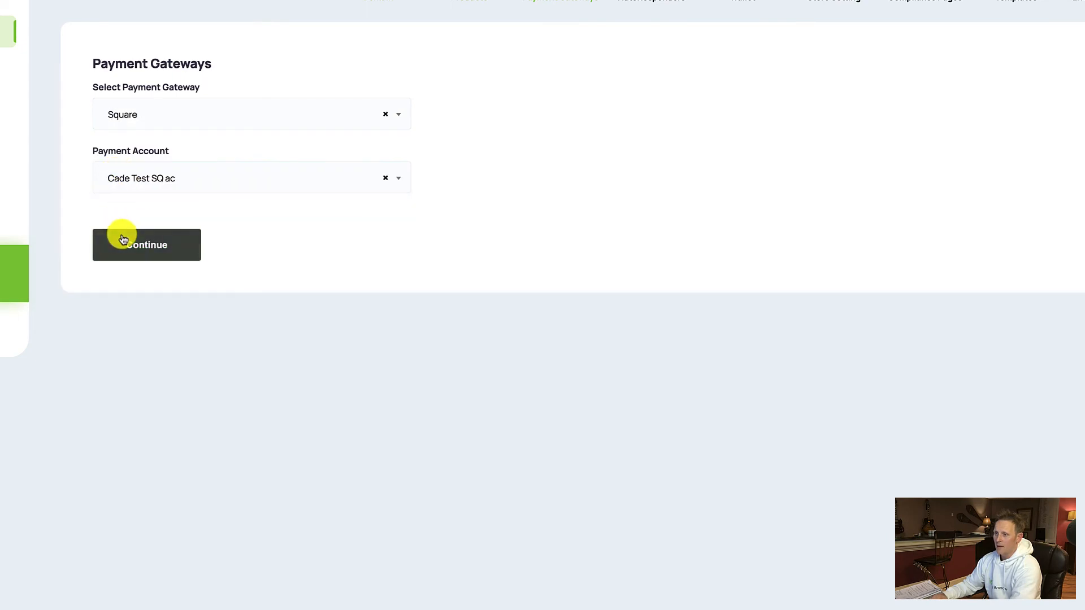
click(121, 234)
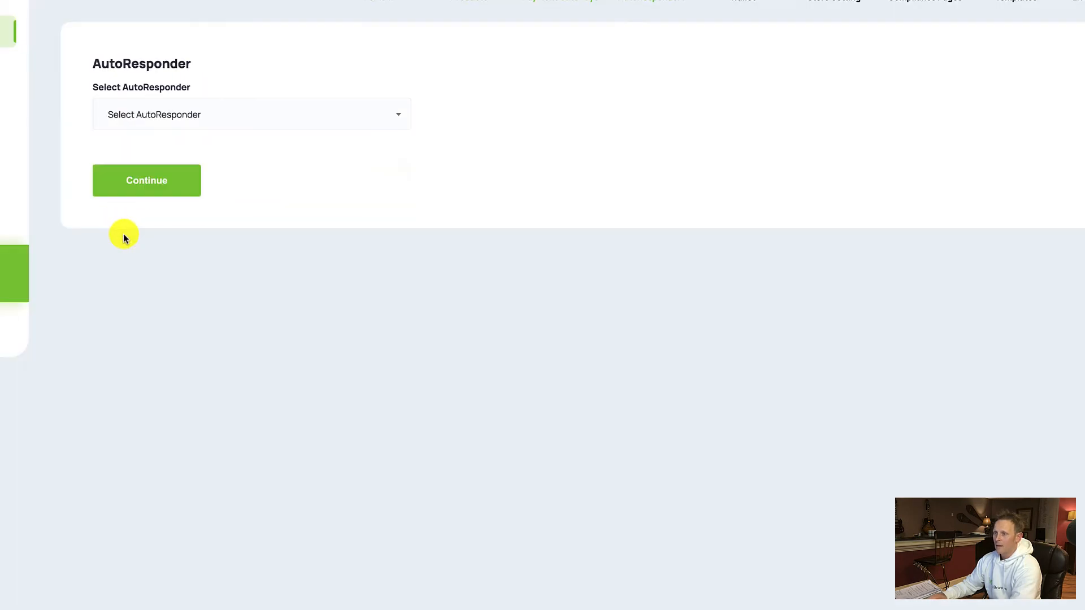
- Set GetResponse as the autoresponder with the prospects list for prospects and the buyers list for buyers, and continue
click(214, 121)
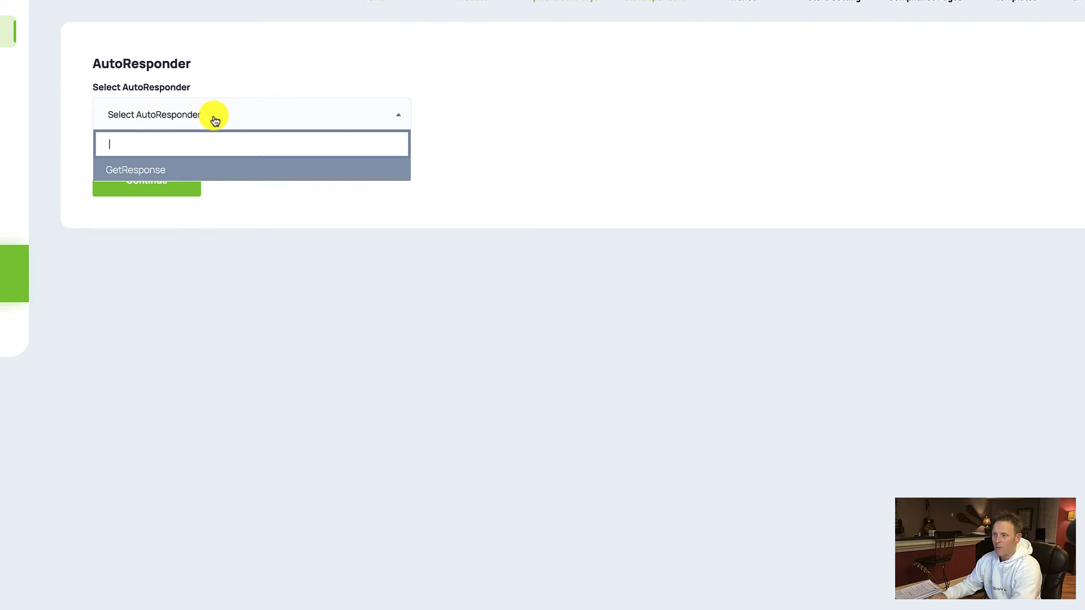
click(203, 174)
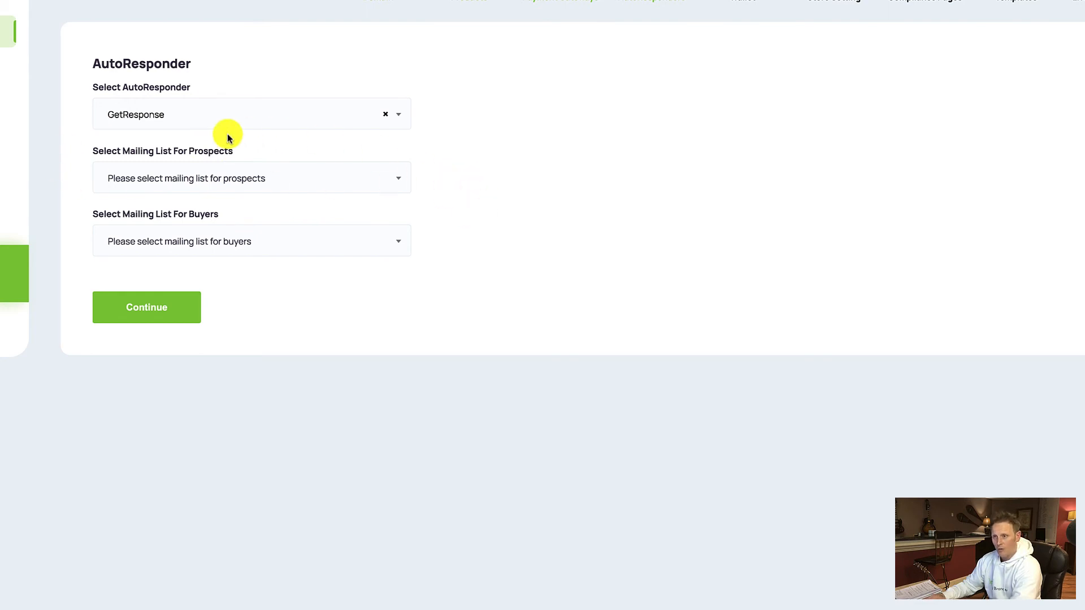
click(205, 180)
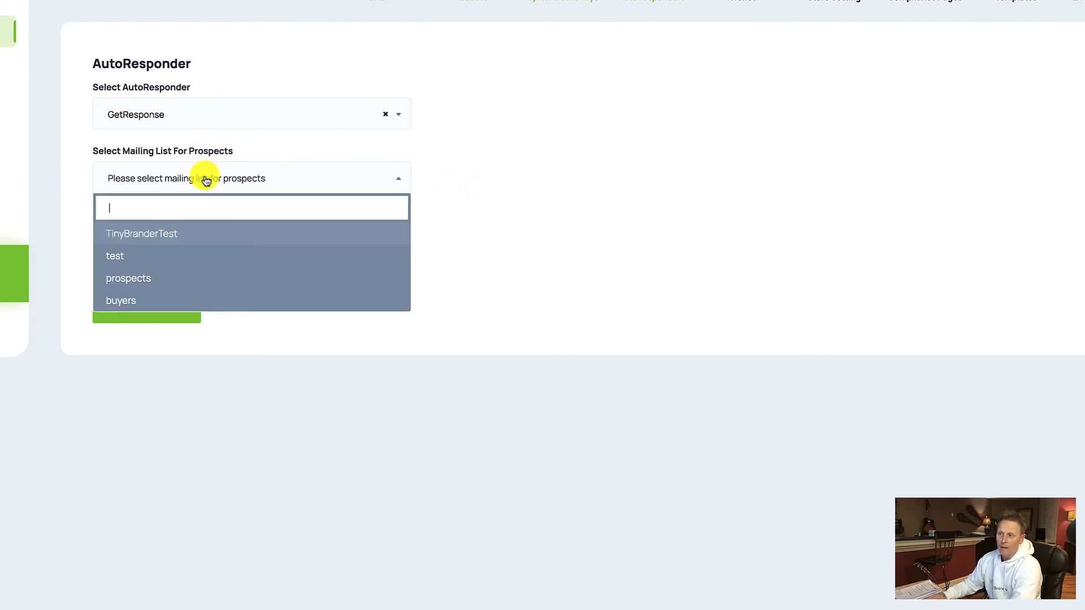
click(161, 283)
click(163, 242)
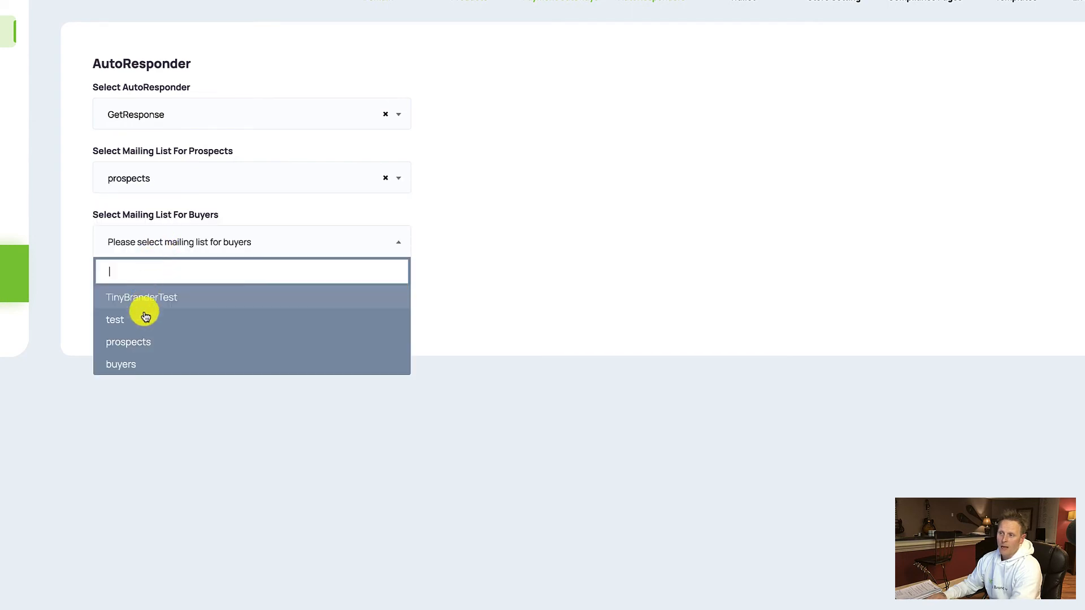
click(146, 373)
click(161, 307)
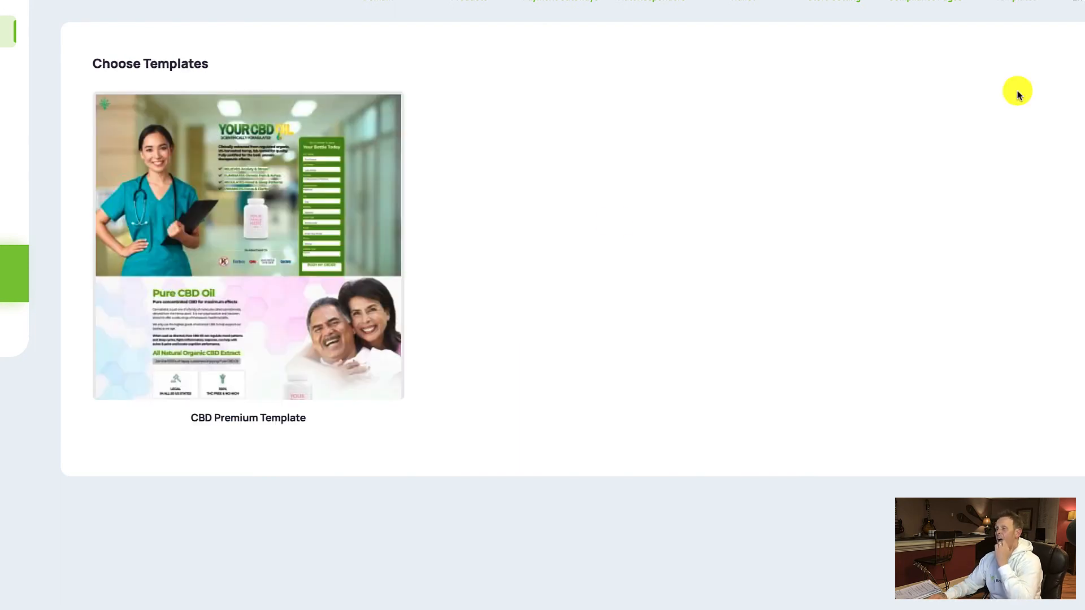
- Open the CBD Premium Template for editing and review its headline section, product image and order form
mouse_move(221, 284)
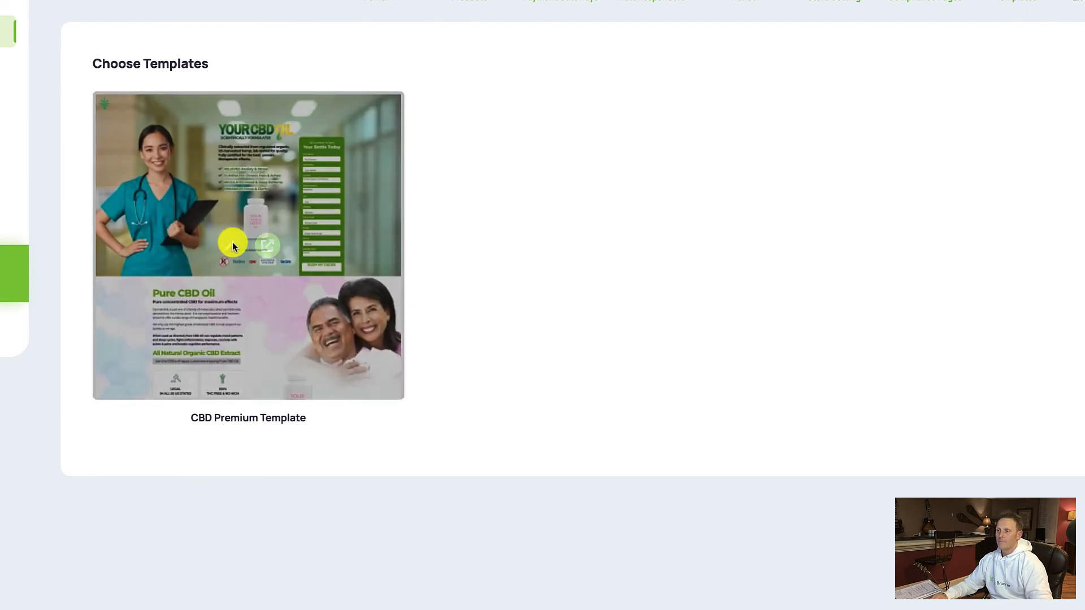
click(232, 245)
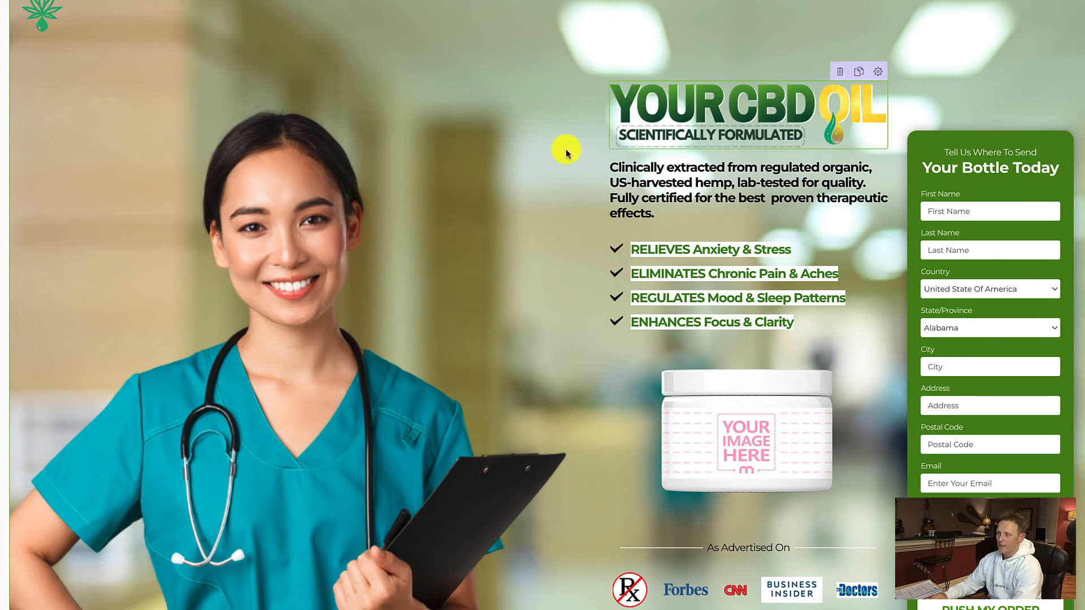
scroll(755, 428, down, 1)
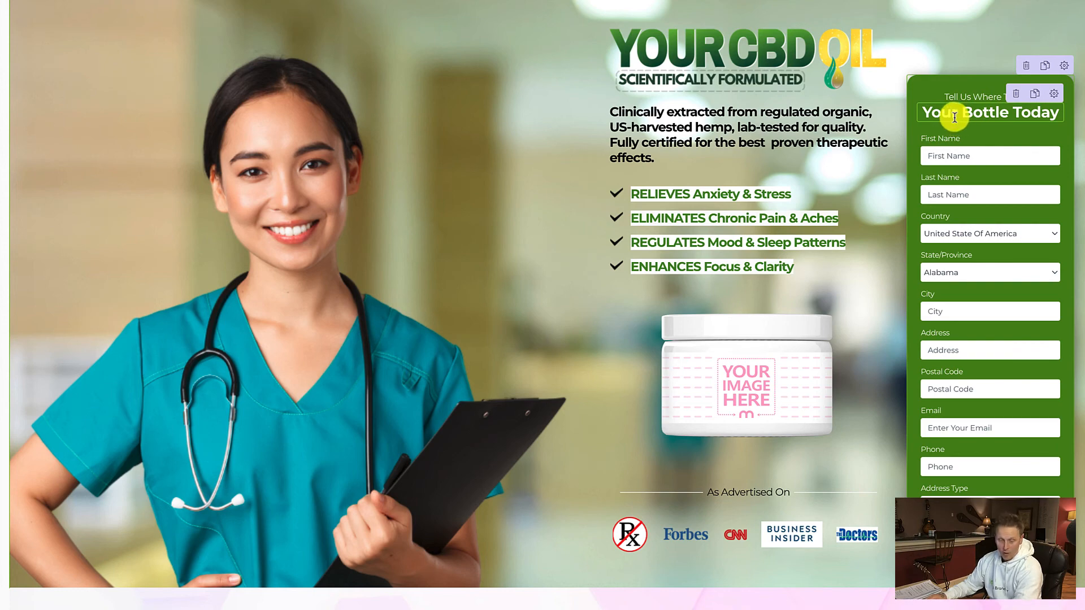
scroll(667, 308, down, 2)
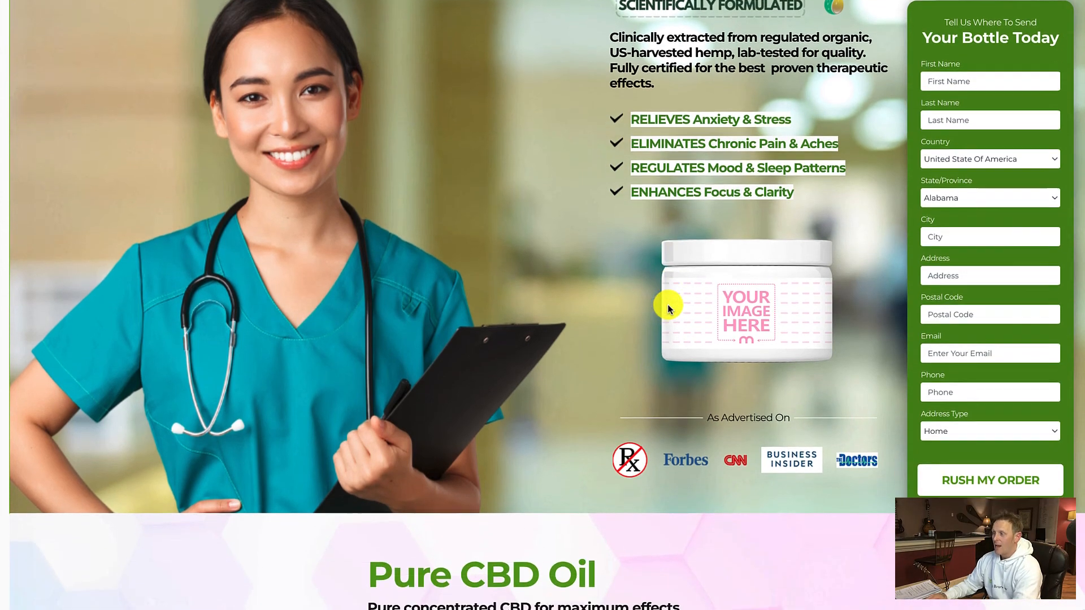
scroll(668, 308, down, 1)
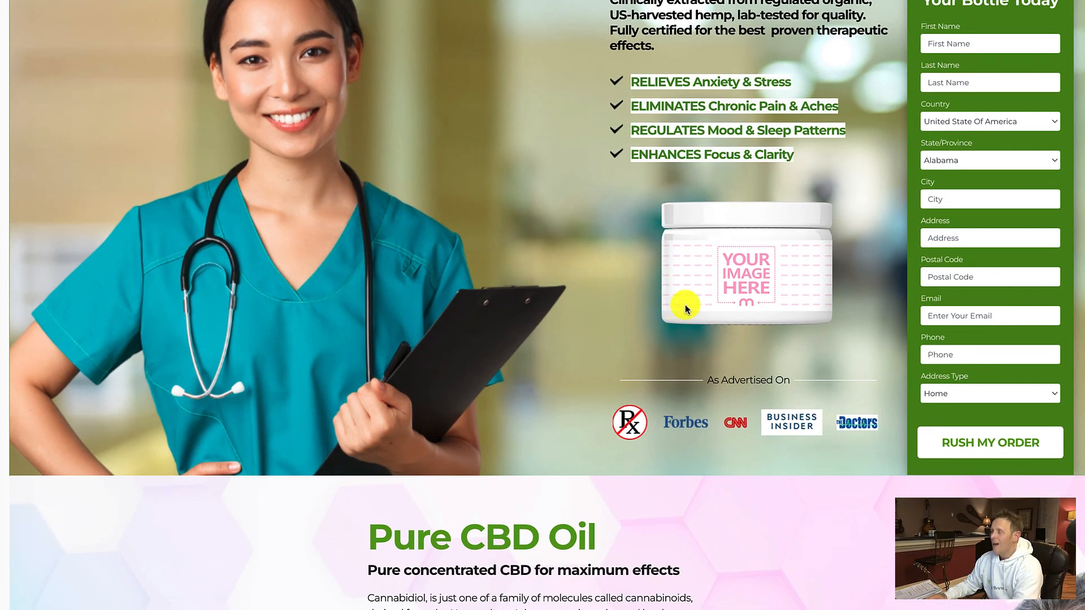
scroll(683, 307, up, 4)
scroll(709, 307, down, 2)
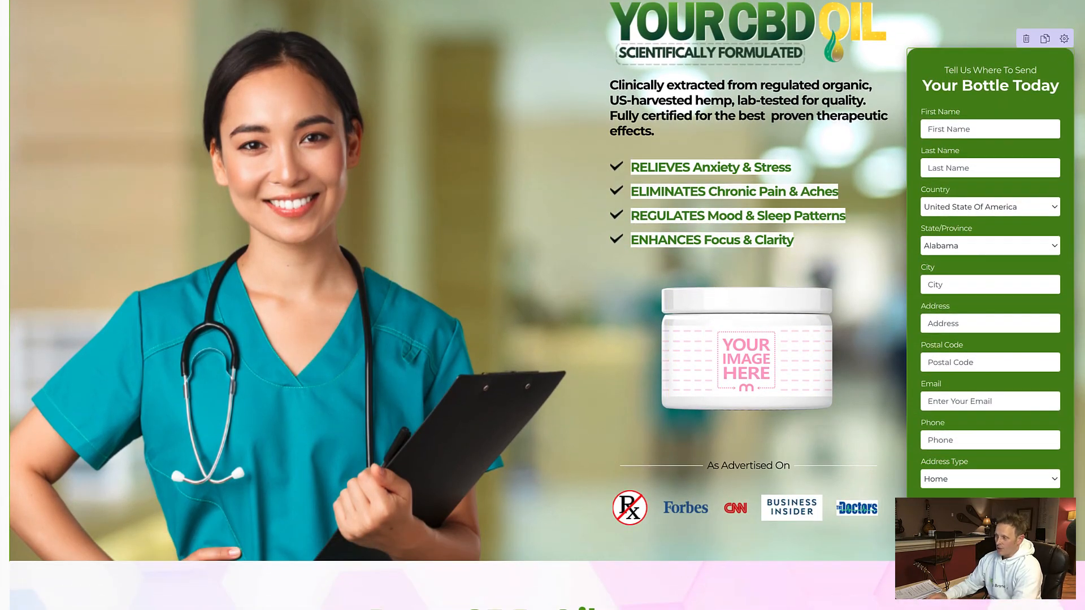